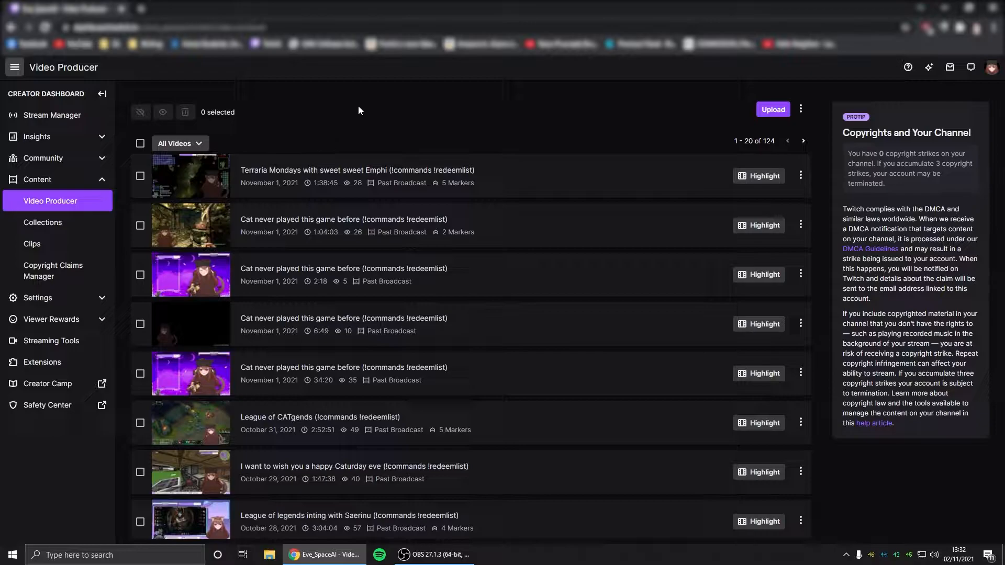
# Add the Add Stream Marker with Description and Add Stream Marker quick actions to the Stream Manager, then return to the Video Producer.
pyautogui.click(47, 115)
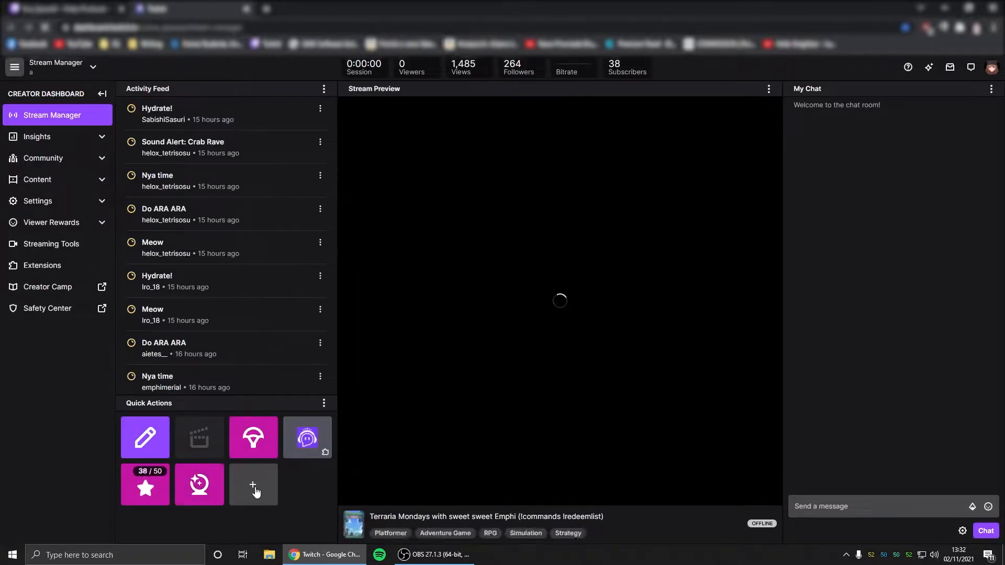
pyautogui.click(253, 485)
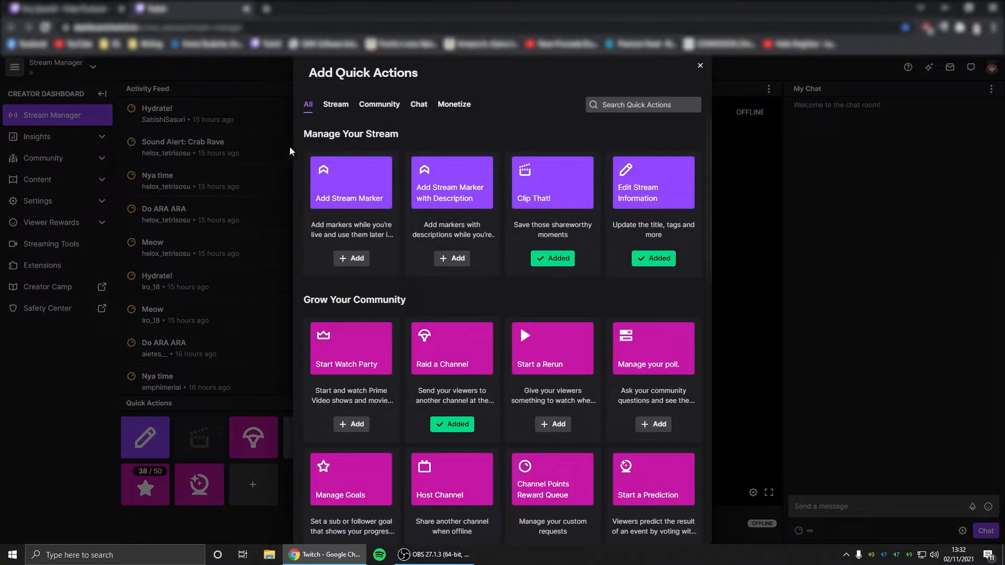
pyautogui.click(455, 259)
pyautogui.click(356, 259)
pyautogui.click(701, 65)
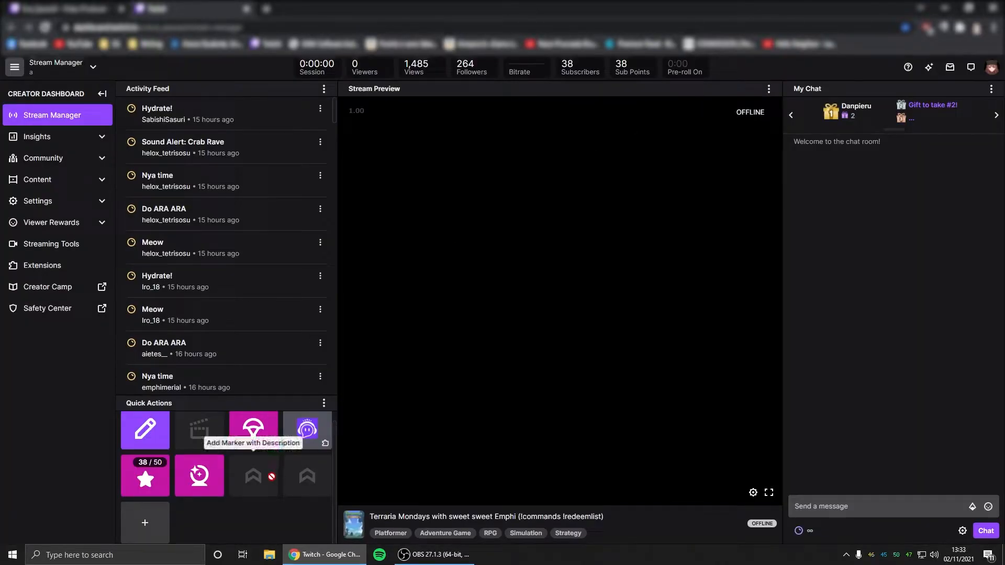
pyautogui.scroll(-1, 272, 477)
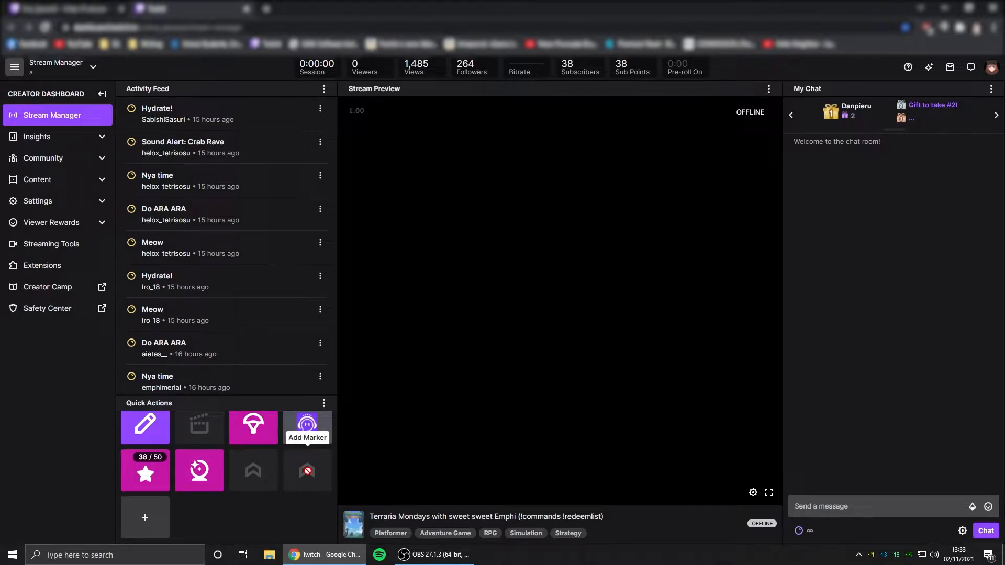
pyautogui.hotkey('ctrl', 'w')
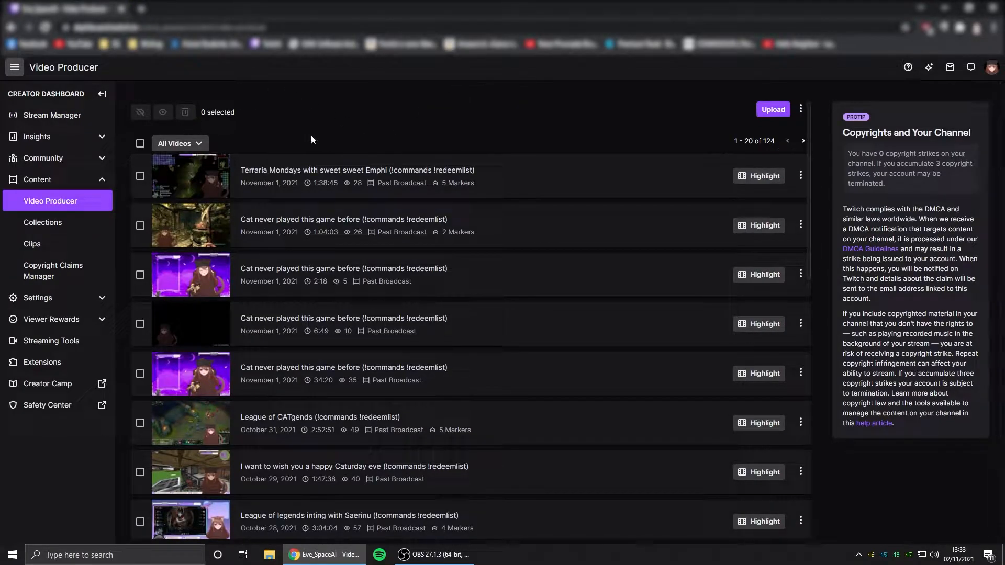
# Open the 1:04:03 "Cat never played this game before" broadcast for highlighting, with its source video paused and muted.
pyautogui.click(768, 228)
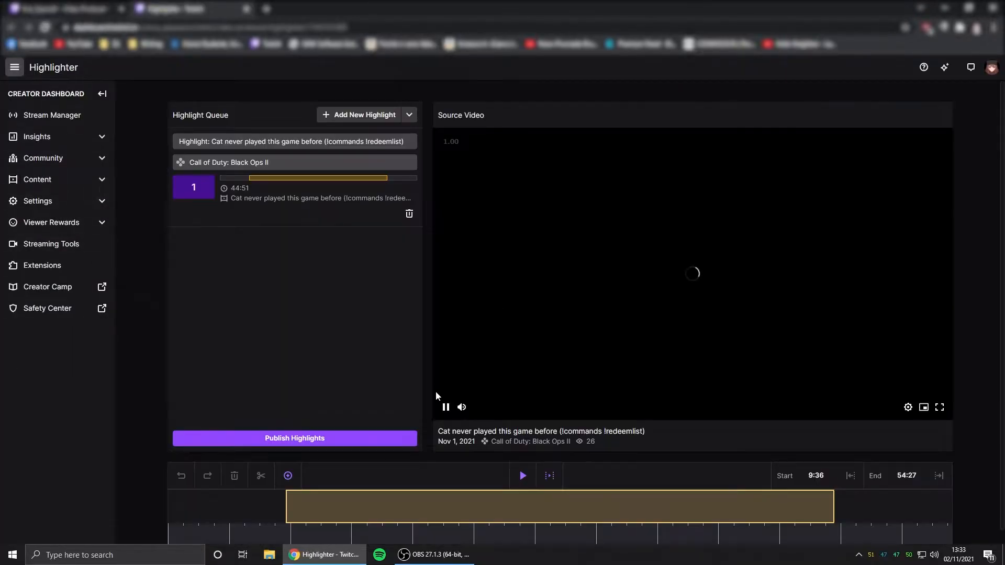
pyautogui.click(446, 410)
pyautogui.click(461, 407)
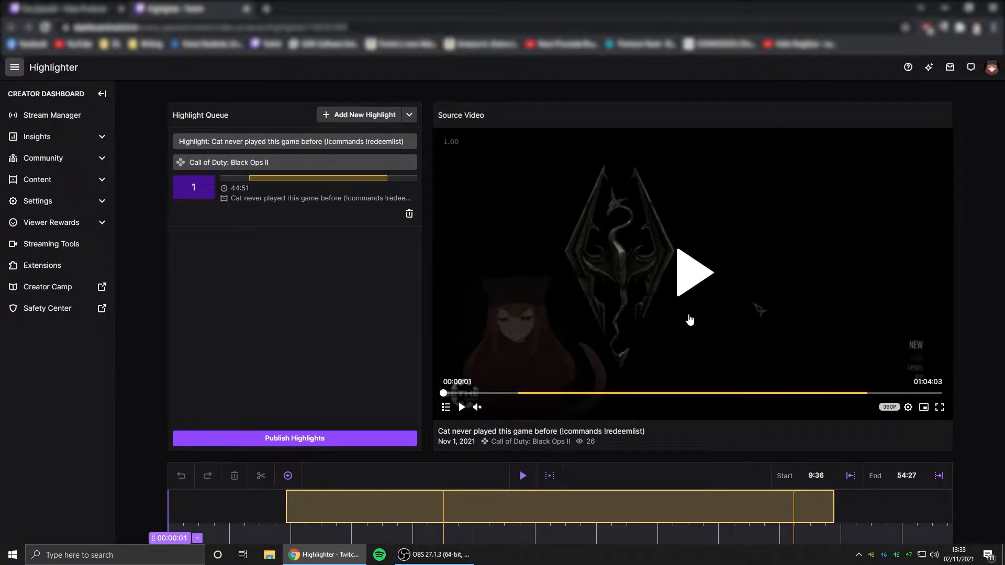
pyautogui.scroll(-2, 691, 320)
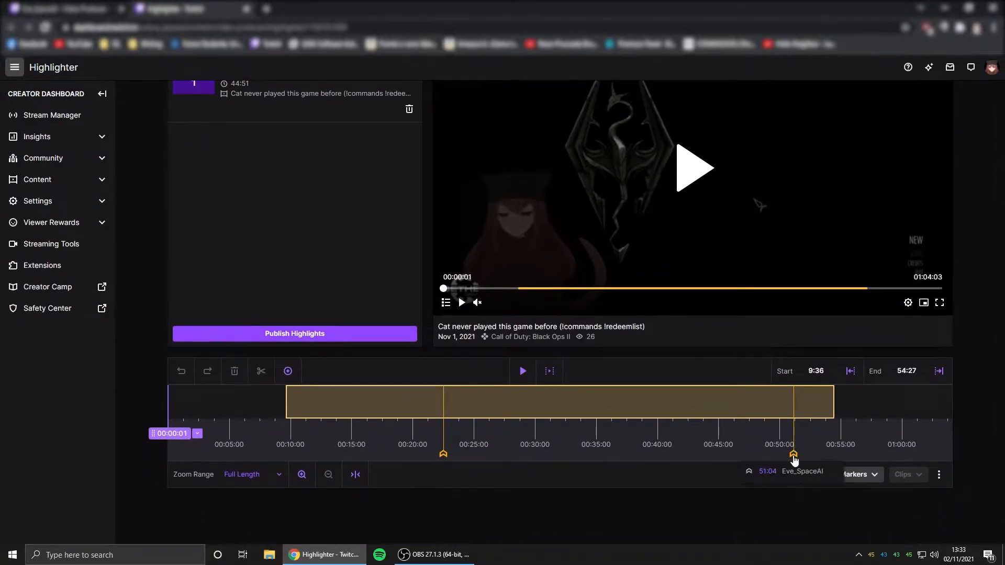
pyautogui.moveTo(449, 458)
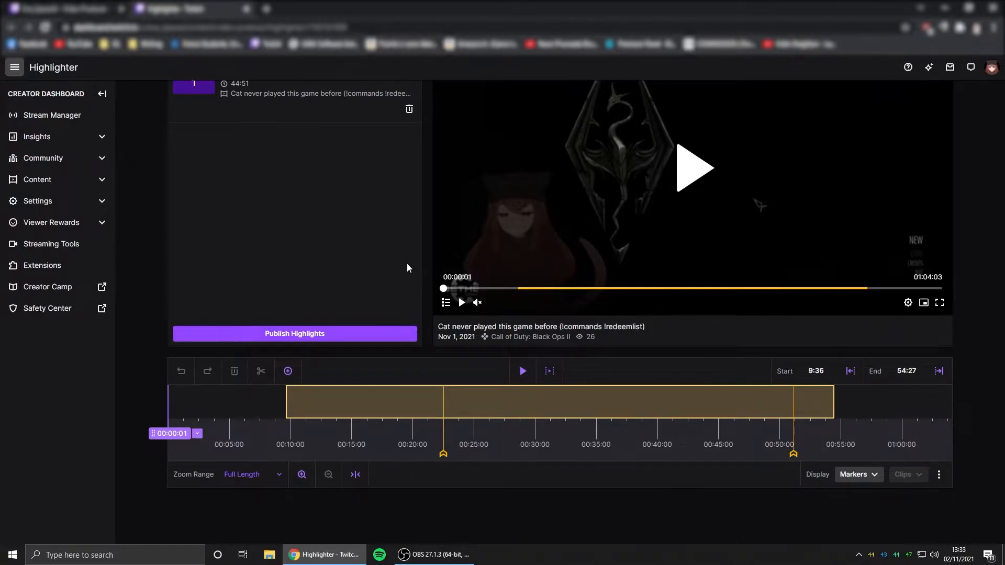
pyautogui.scroll(1, 407, 265)
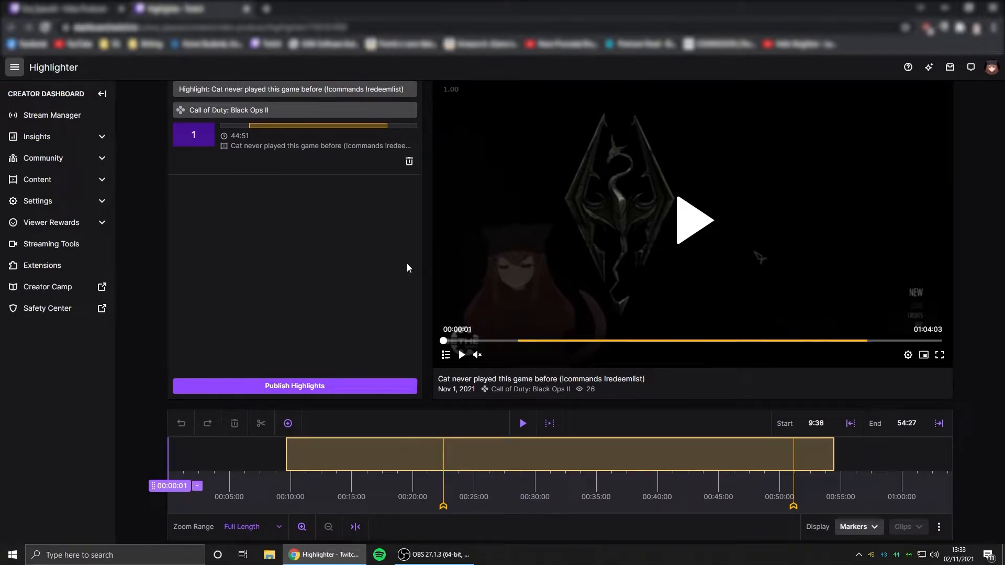
# Trim the first highlight around the earlier stream marker so it starts at 22:10 and ends at 22:52.
pyautogui.scroll(-1, 394, 277)
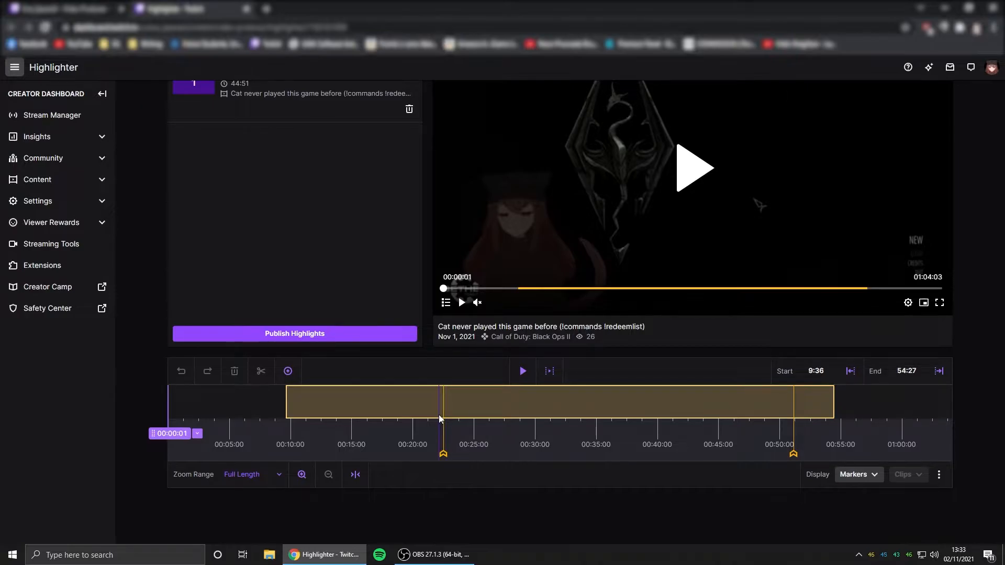
pyautogui.click(439, 414)
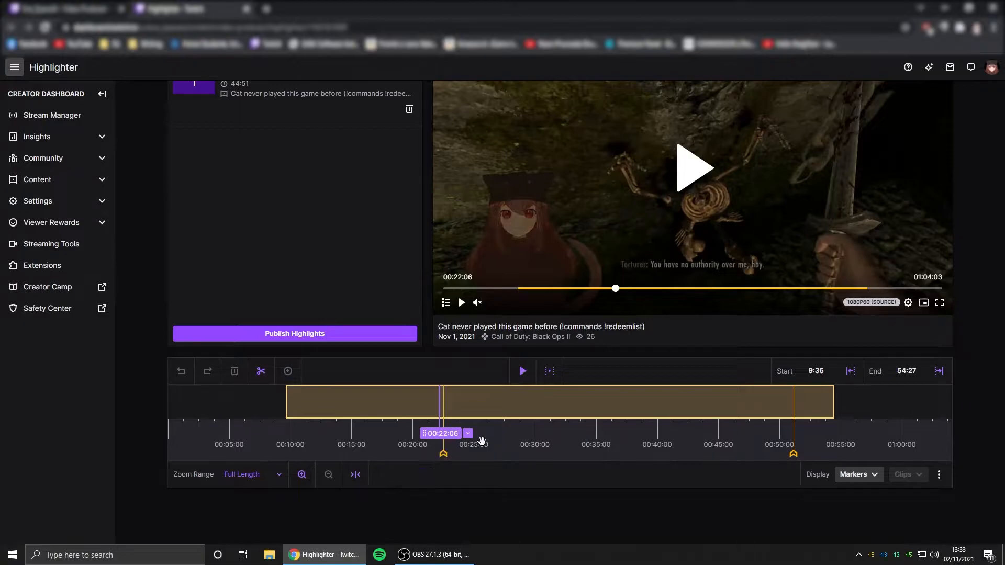
pyautogui.click(462, 304)
pyautogui.click(462, 303)
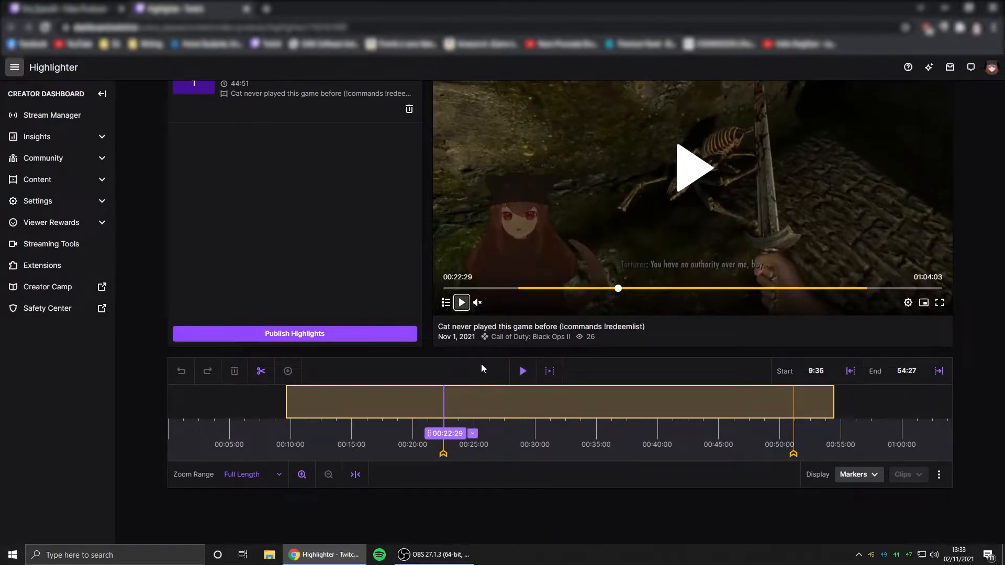
pyautogui.click(461, 304)
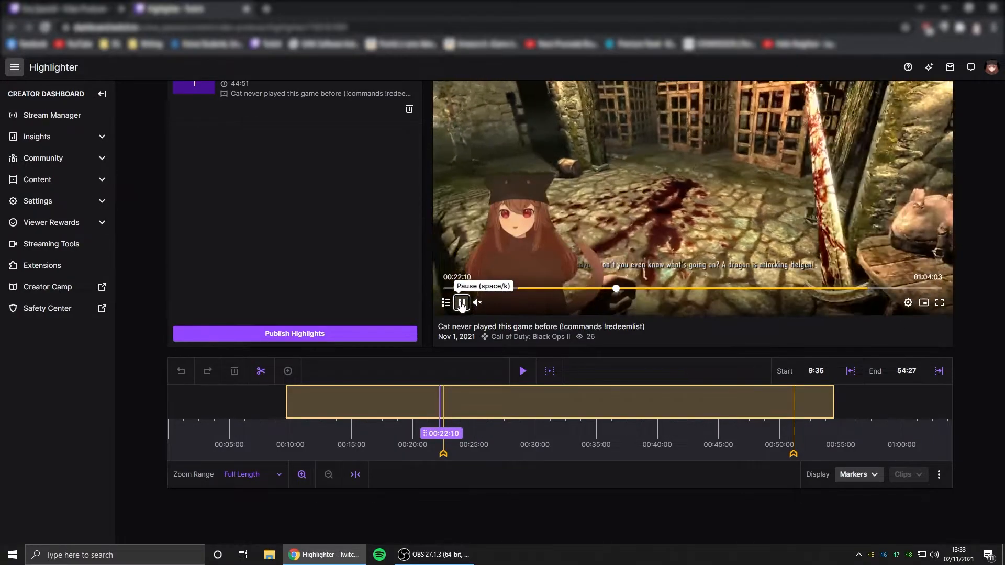
pyautogui.click(461, 304)
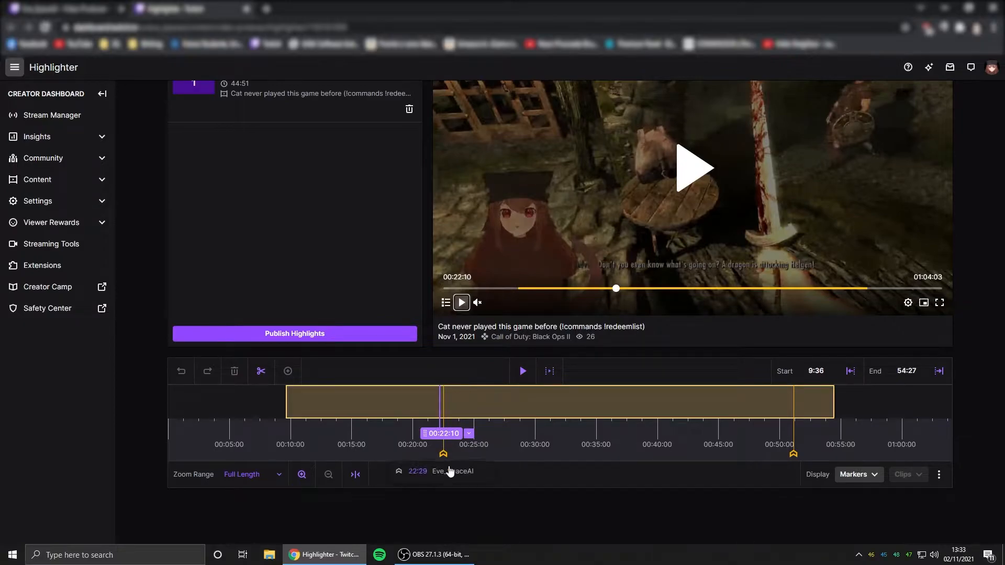
pyautogui.scroll(1, 489, 206)
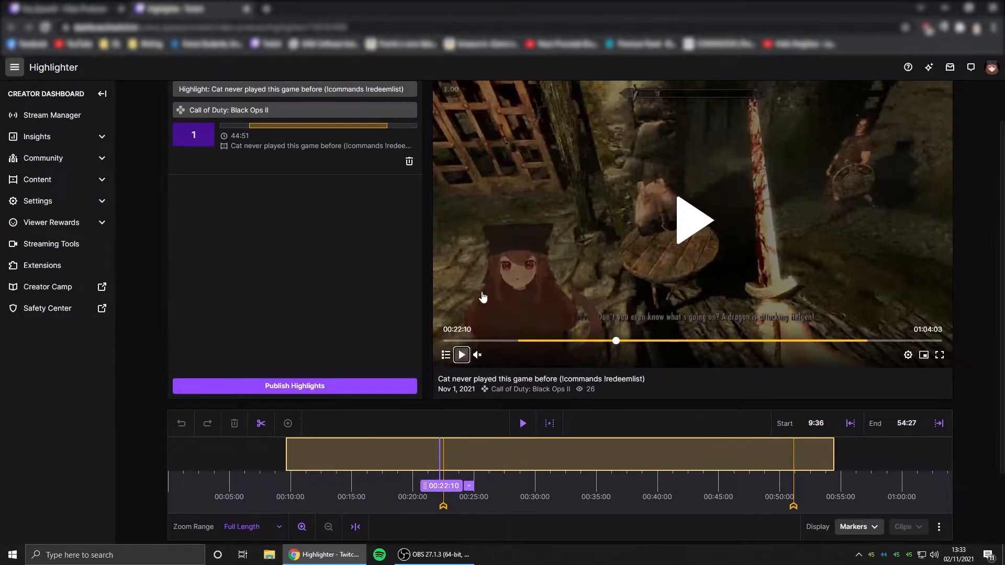
pyautogui.click(848, 425)
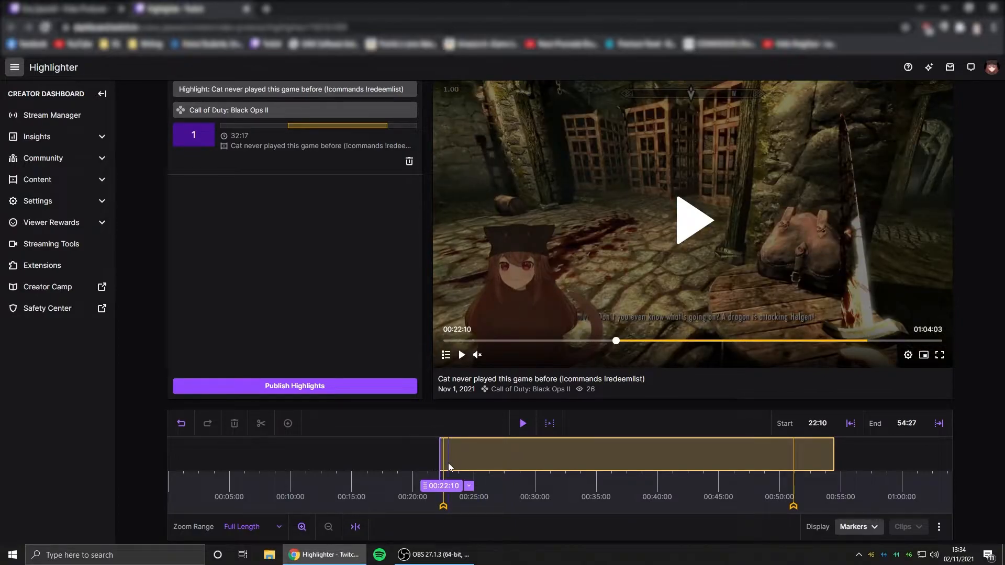
pyautogui.click(449, 466)
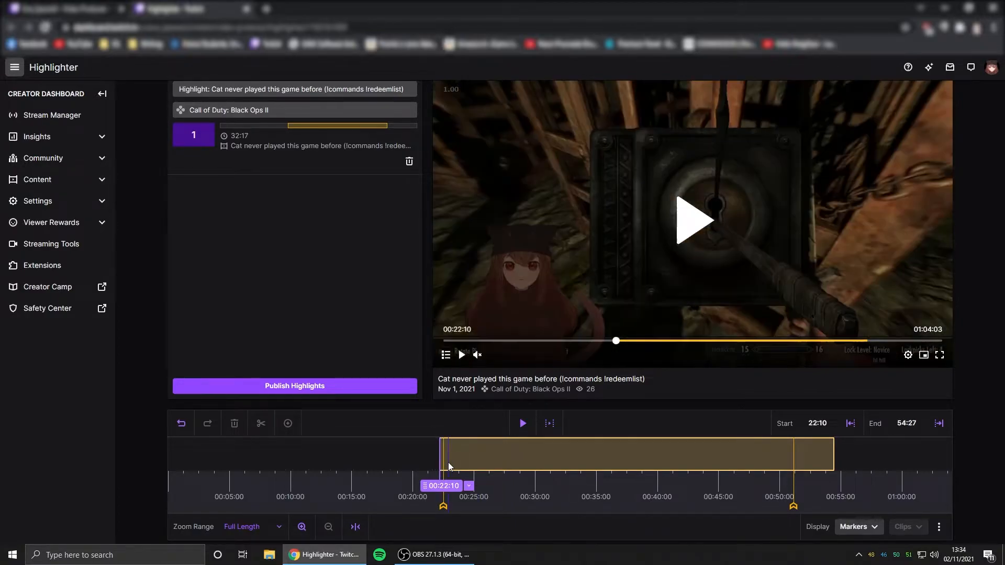
pyautogui.click(949, 430)
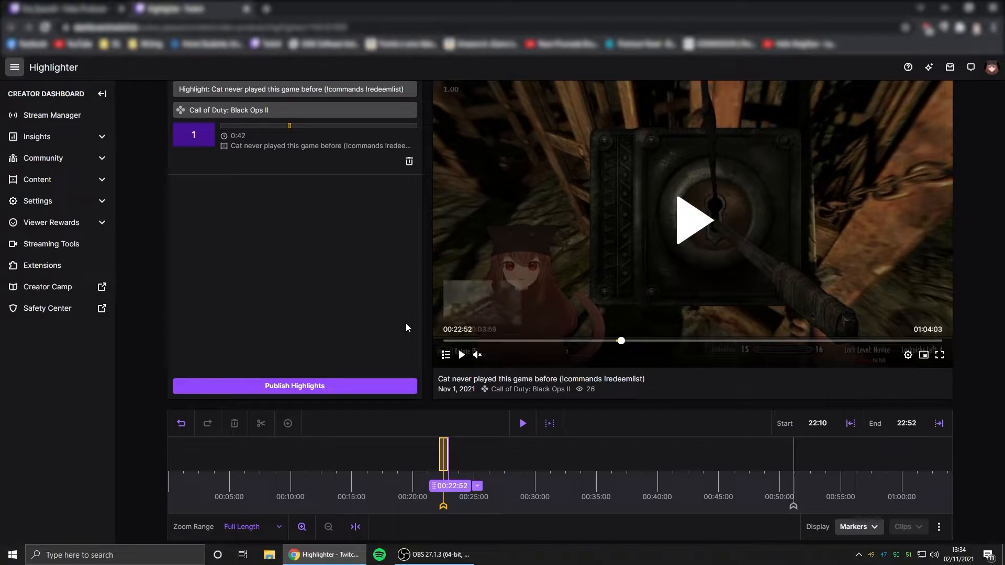
# Add a second highlight and trim it around the 51:04 stream marker, starting at 50:44 and ending at 51:24.
pyautogui.scroll(1, 247, 212)
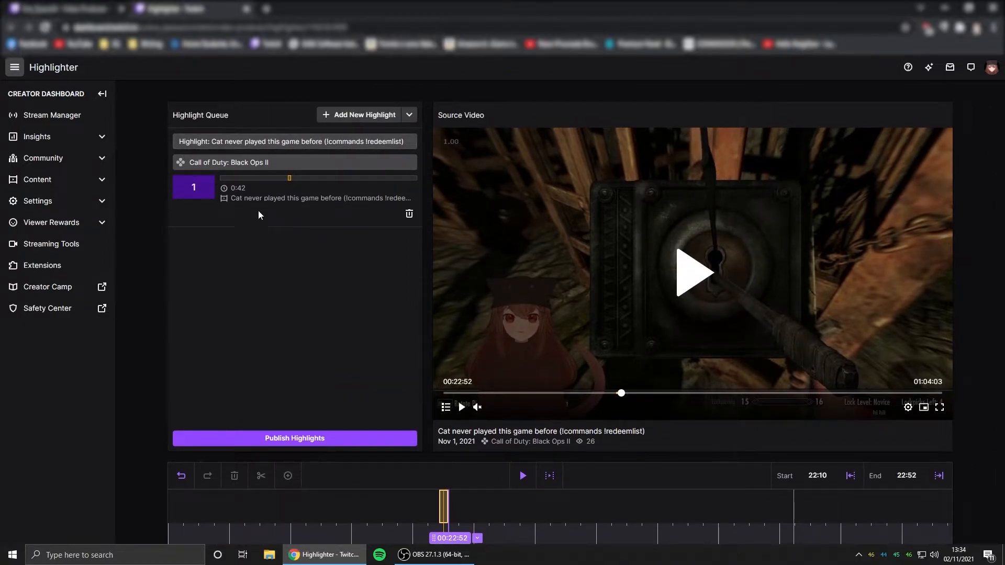
pyautogui.click(346, 116)
pyautogui.scroll(-2, 306, 309)
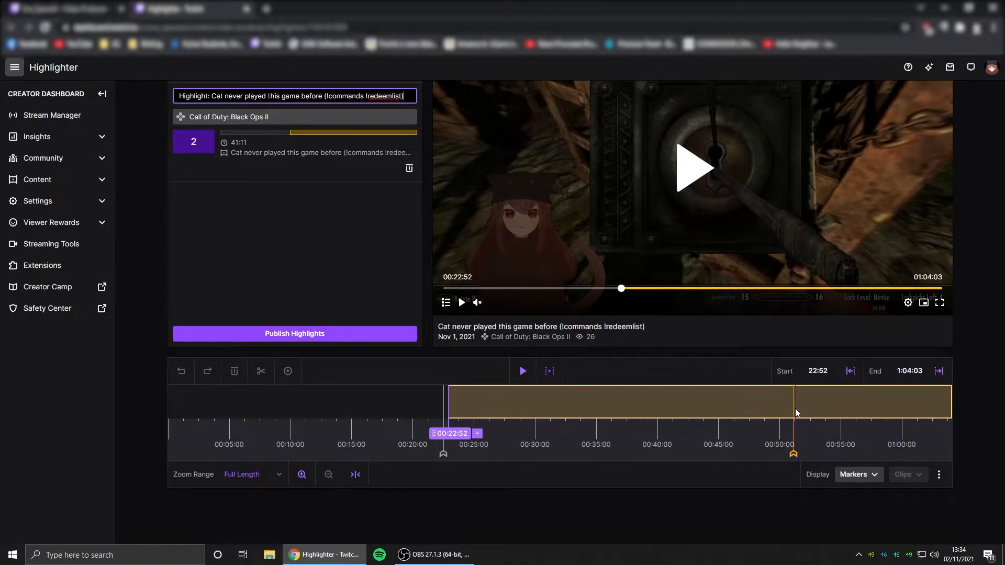
pyautogui.click(793, 455)
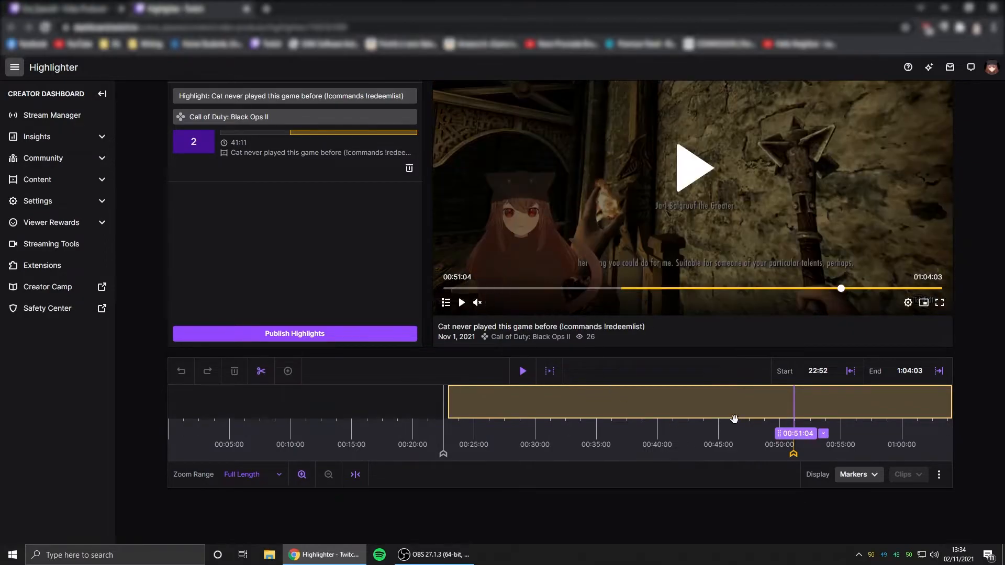
pyautogui.press('space')
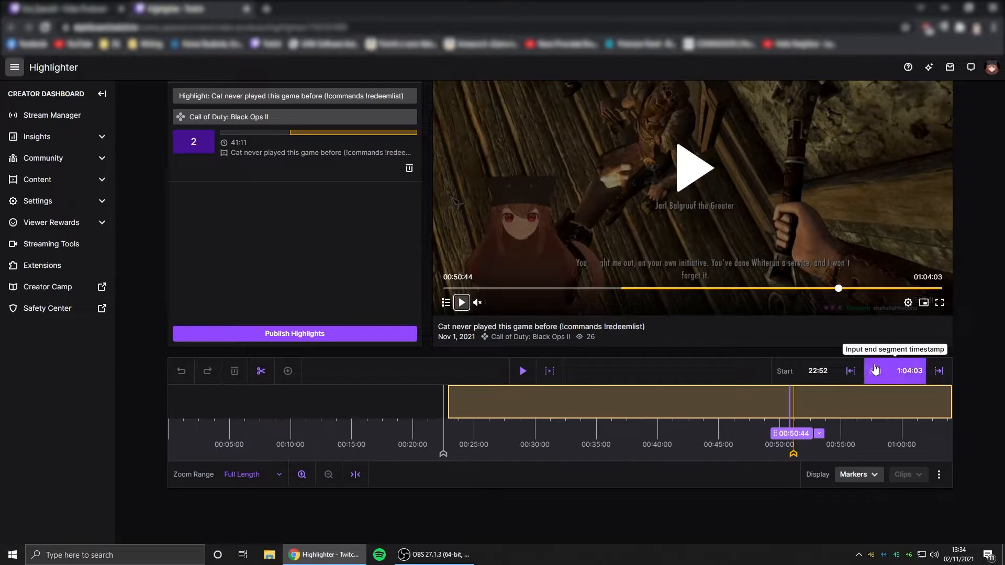
pyautogui.click(851, 371)
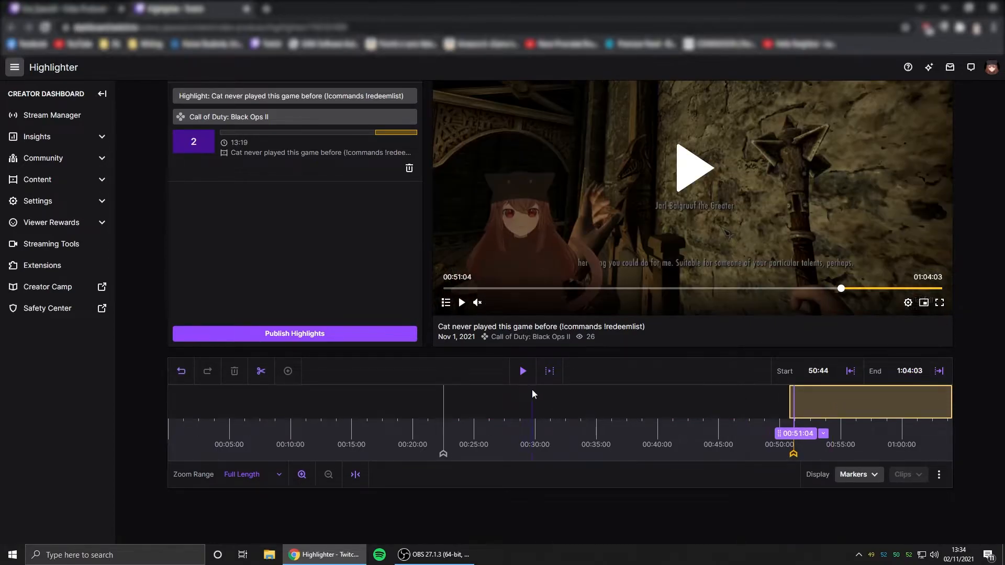
pyautogui.press('Right')
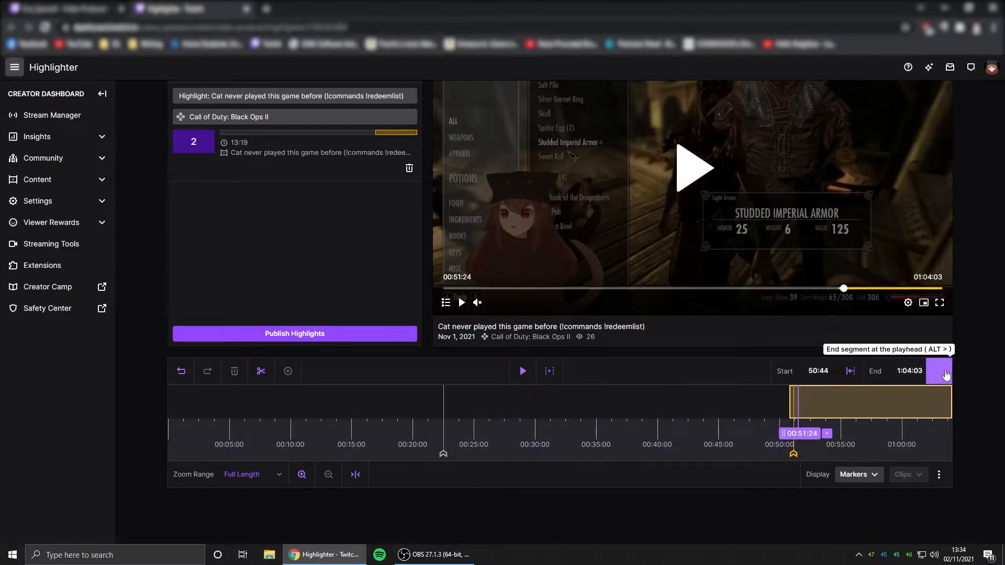
pyautogui.click(942, 373)
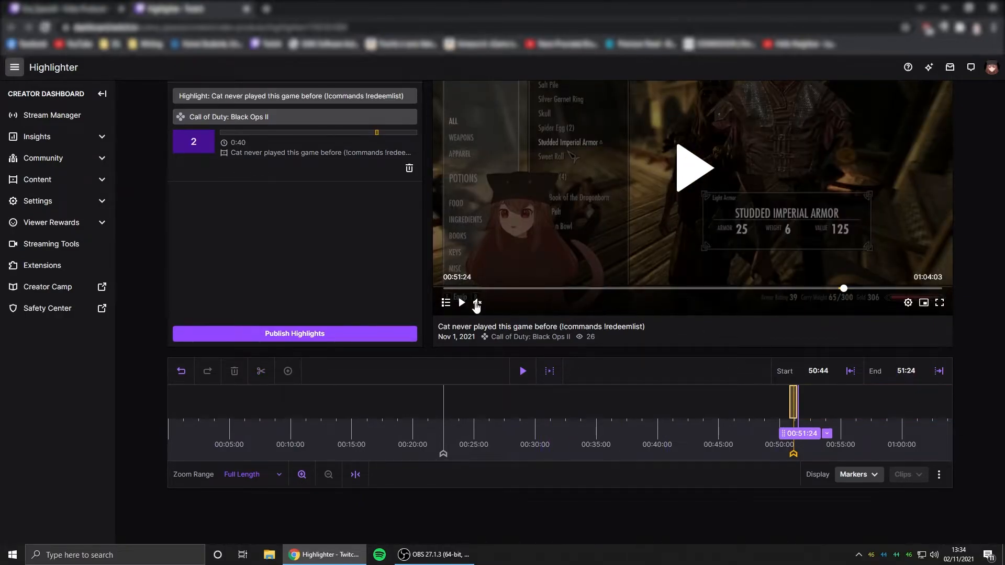
# Publish both queued highlights and save their video details without changes.
pyautogui.scroll(2, 367, 318)
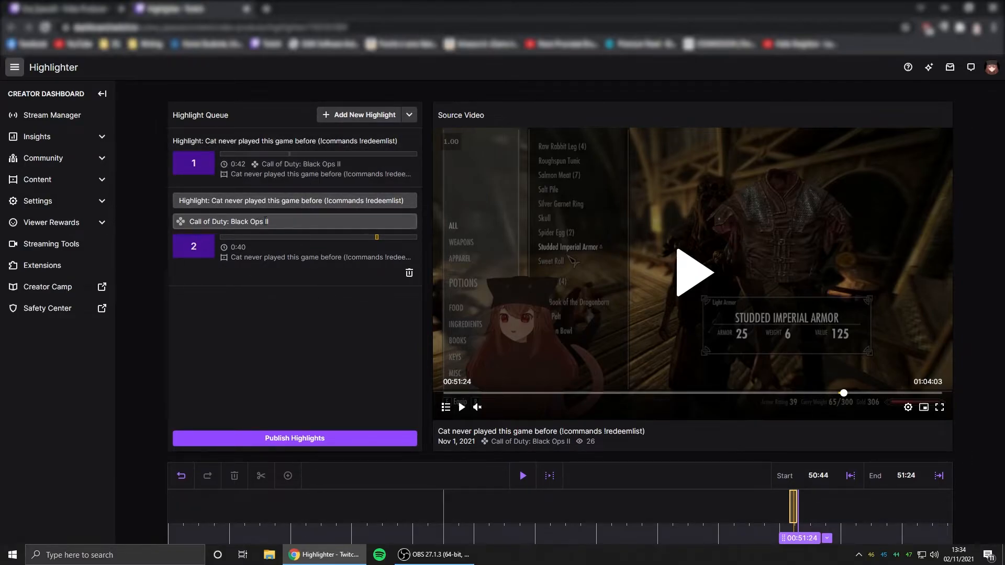
pyautogui.click(318, 442)
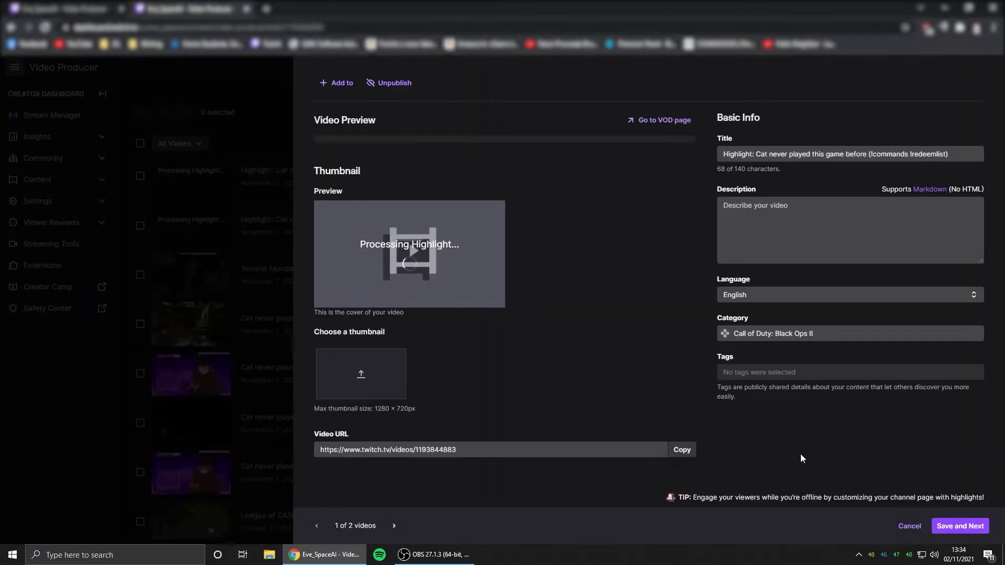
pyautogui.click(962, 525)
pyautogui.click(961, 525)
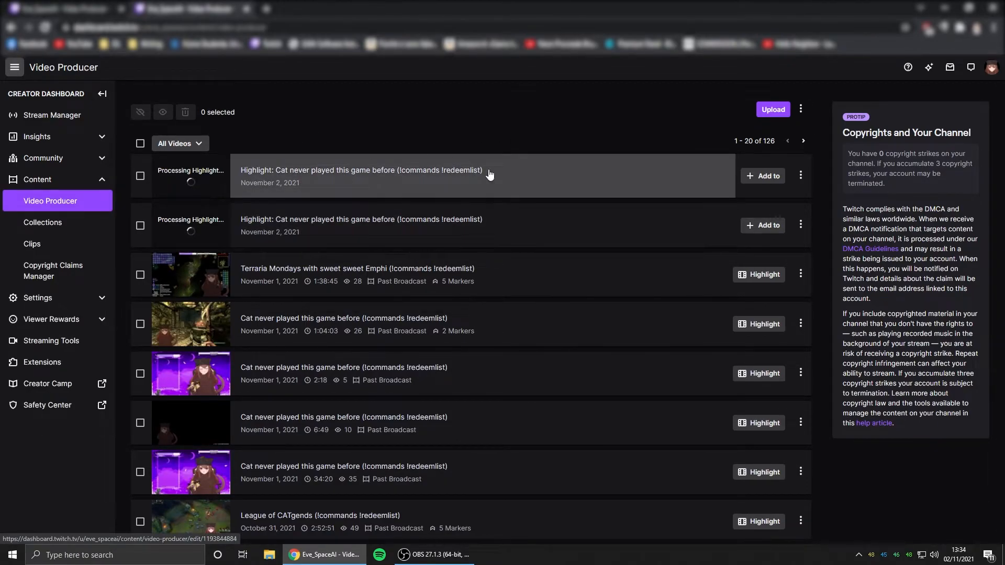
# Refresh the video list and check which options are available for the first published highlight.
pyautogui.click(803, 226)
pyautogui.click(578, 120)
pyautogui.press('F5')
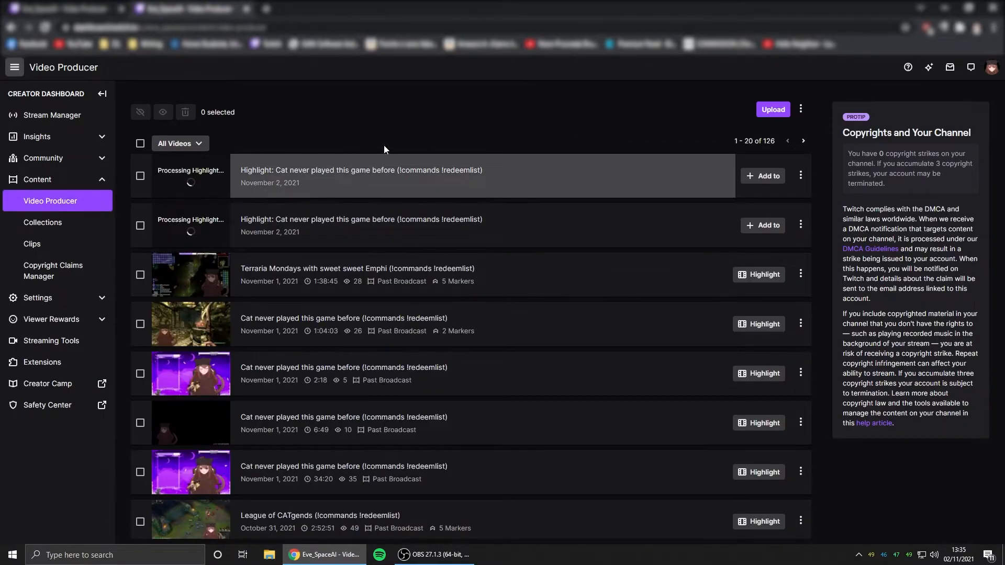
pyautogui.click(801, 224)
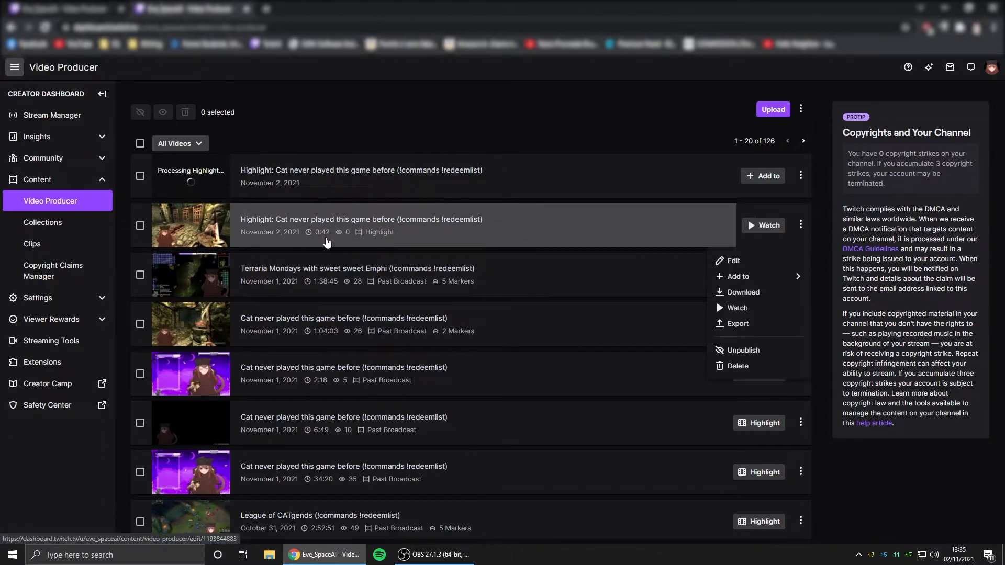
pyautogui.click(429, 125)
# Delete both newly published "Highlight: Cat never played this game before" videos and confirm each deletion.
pyautogui.click(801, 225)
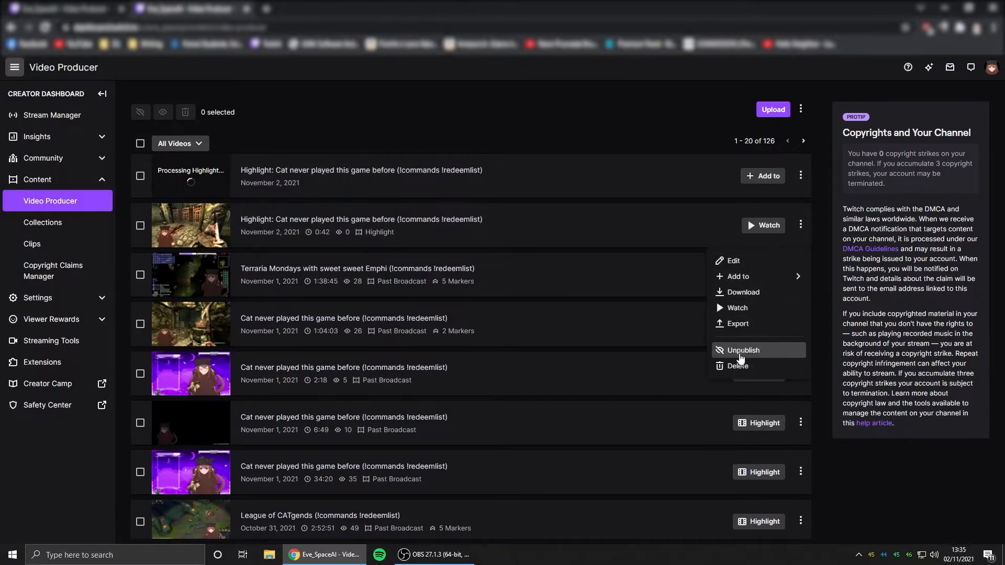
pyautogui.click(796, 366)
pyautogui.click(586, 324)
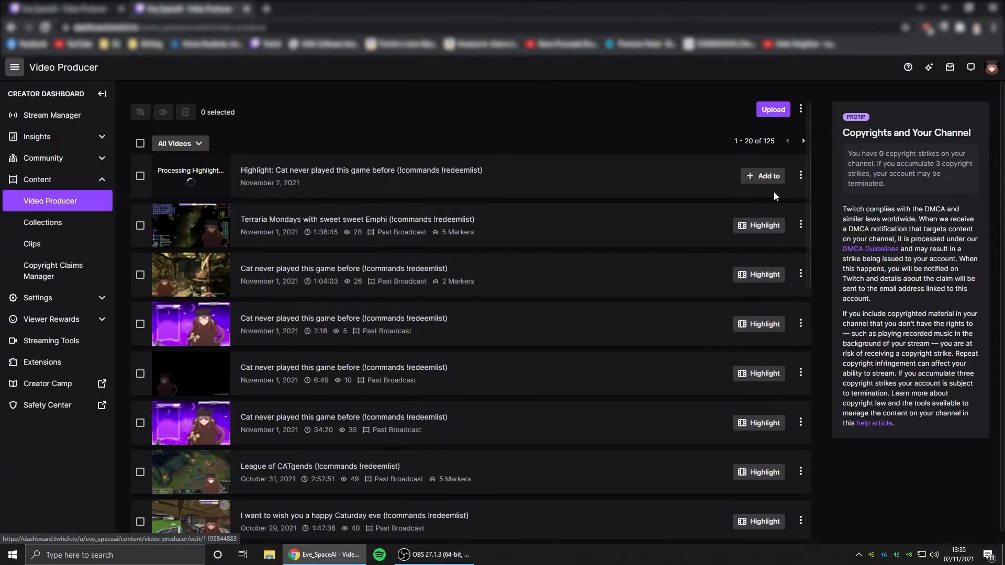
pyautogui.click(801, 176)
pyautogui.click(738, 258)
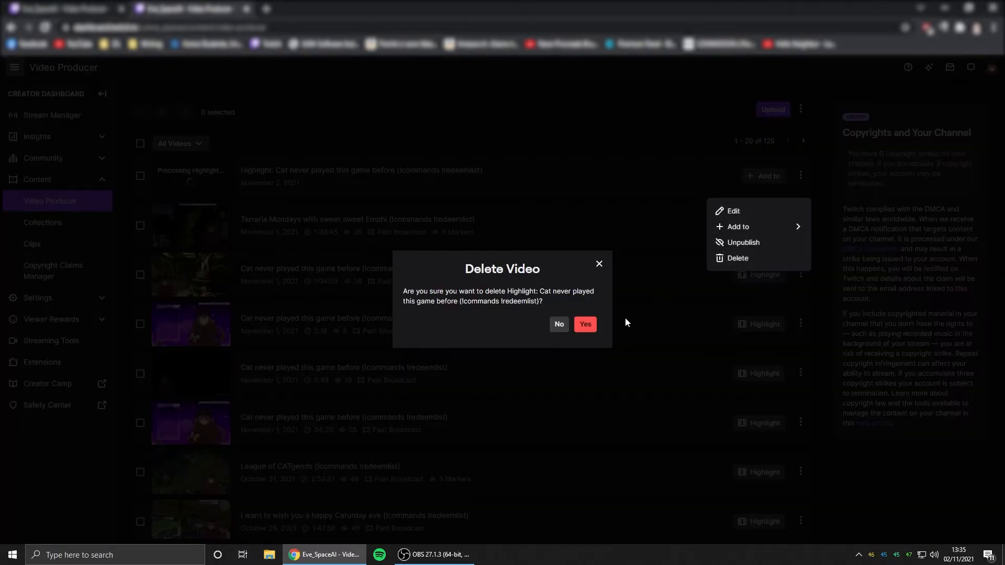
pyautogui.click(586, 324)
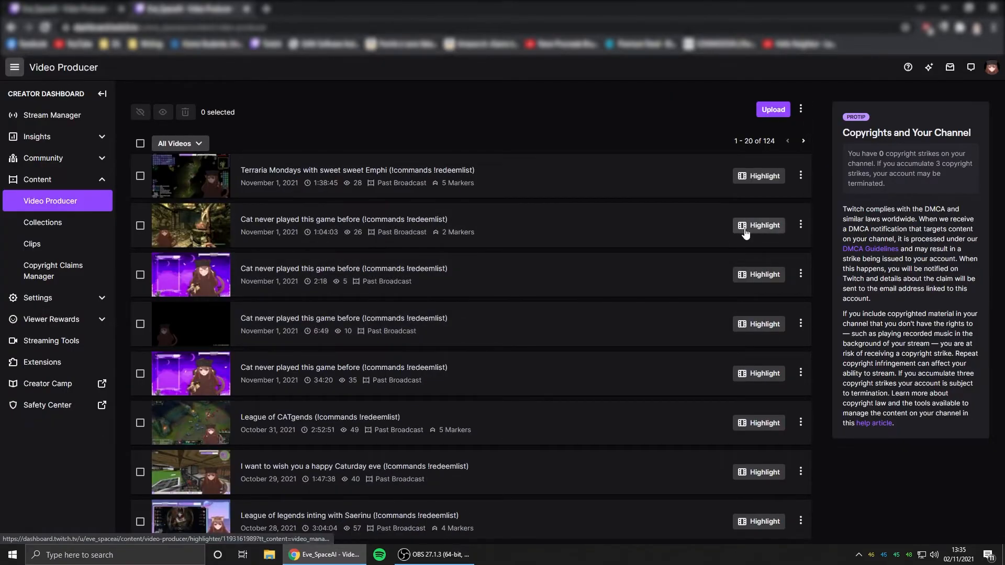
# Reopen the 1:04:03 "Cat never played this game before" broadcast in the Highlighter and examine the stream markers on its timeline.
pyautogui.click(747, 230)
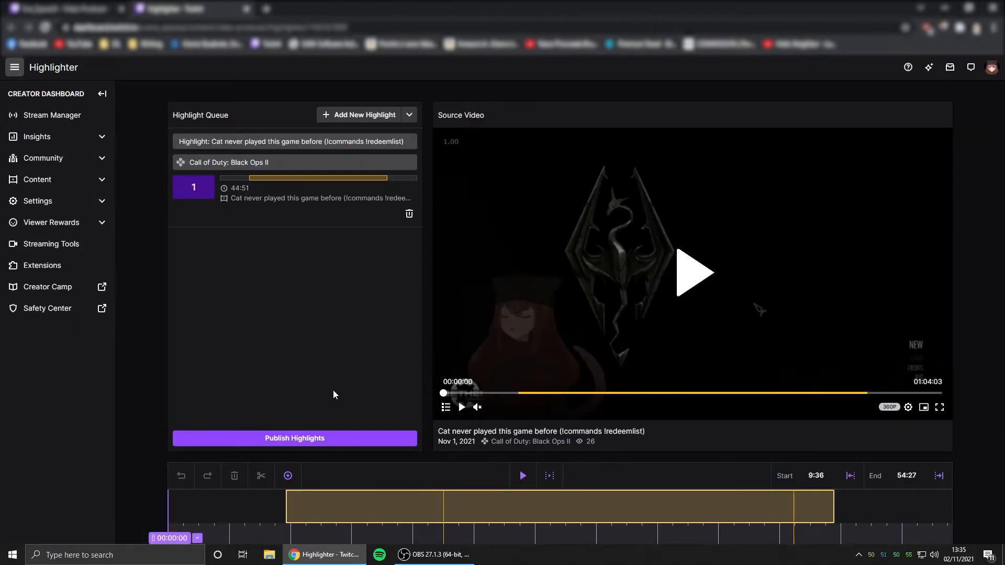
pyautogui.scroll(-3, 431, 513)
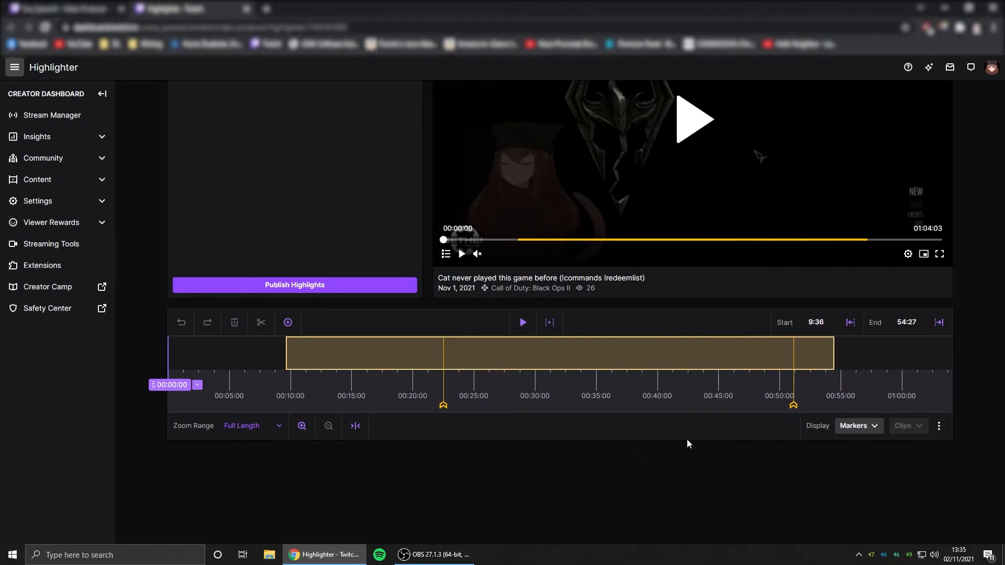
pyautogui.moveTo(439, 405)
pyautogui.scroll(3, 361, 345)
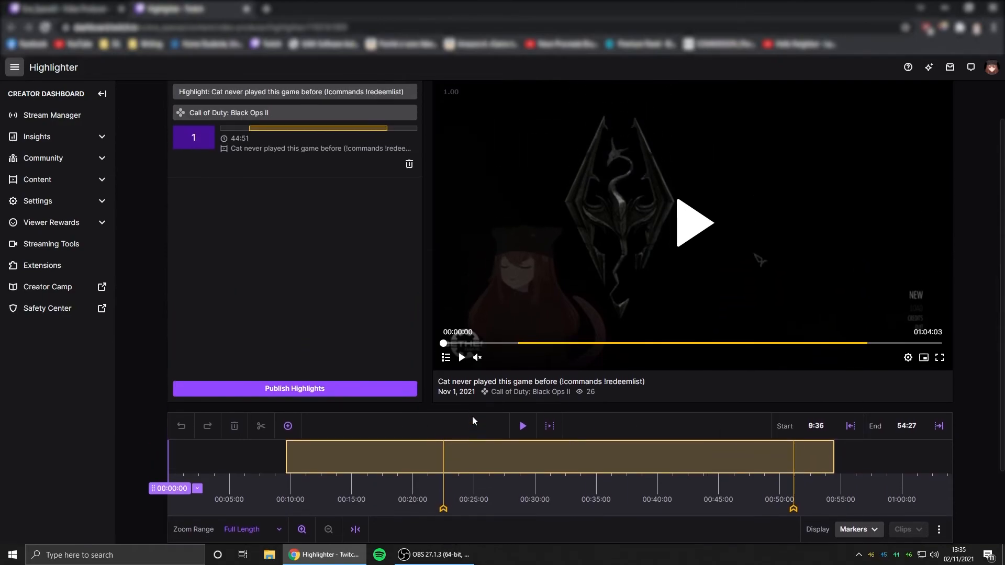
pyautogui.scroll(-2, 362, 345)
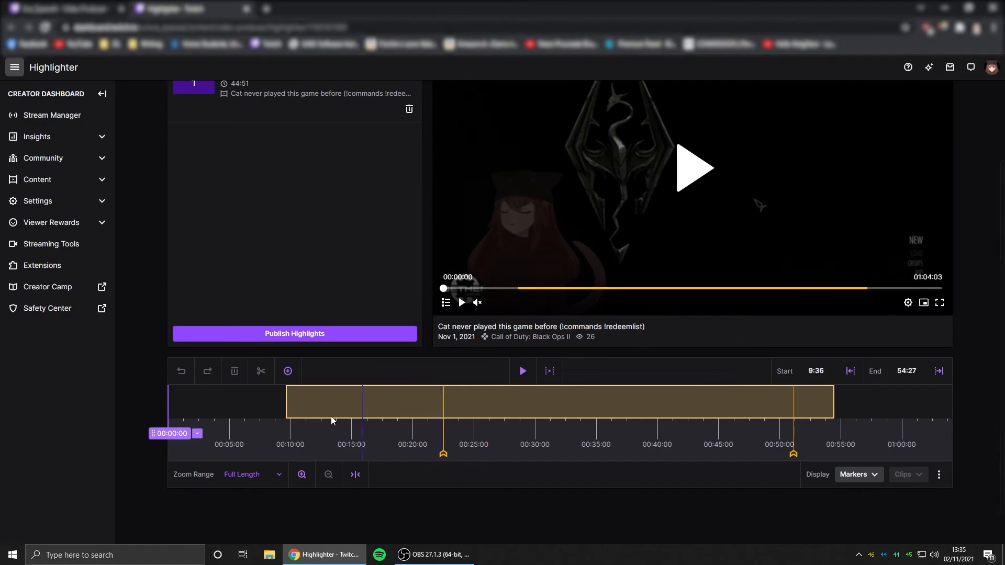